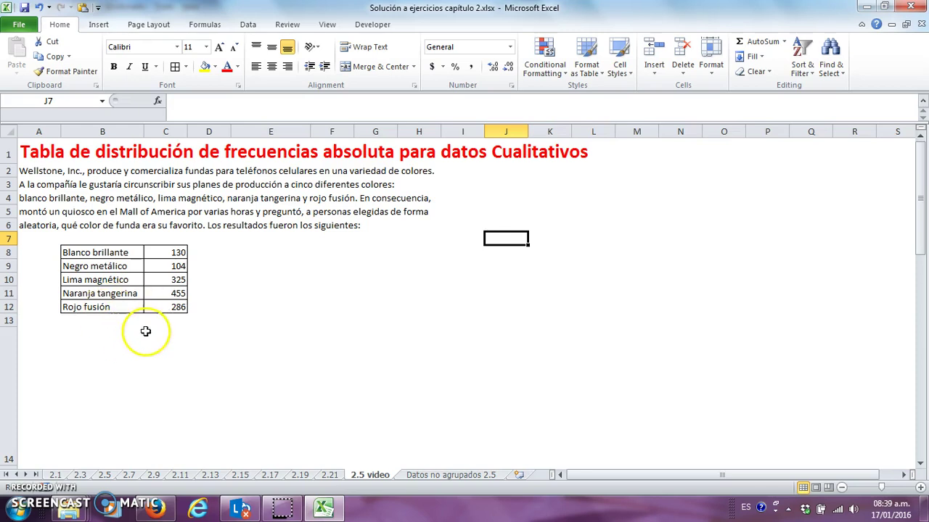
Open the "Datos no agrupados 2.5" sheet and look through the list of favorite case color answers in column A down to its end
{"action": "left_click", "coordinate": [435, 476]}
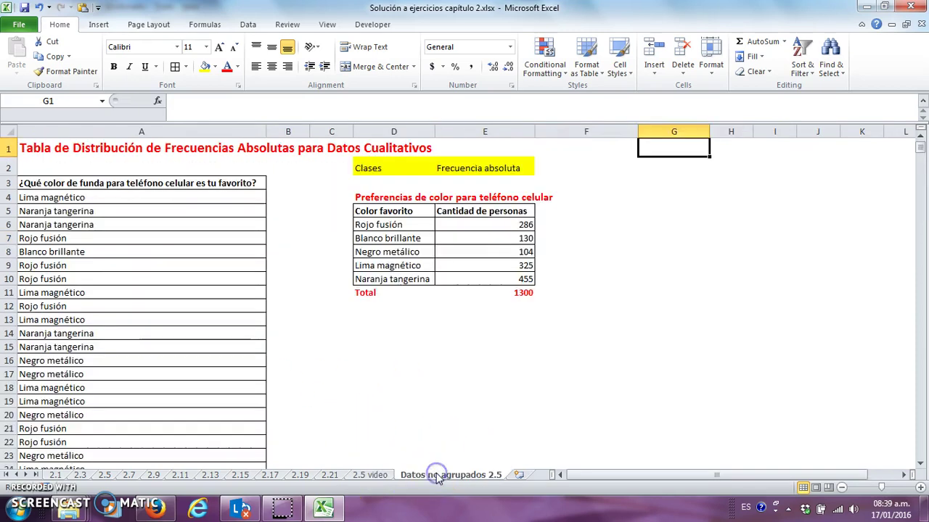
{"action": "left_click", "coordinate": [136, 224]}
{"action": "left_click", "coordinate": [142, 197]}
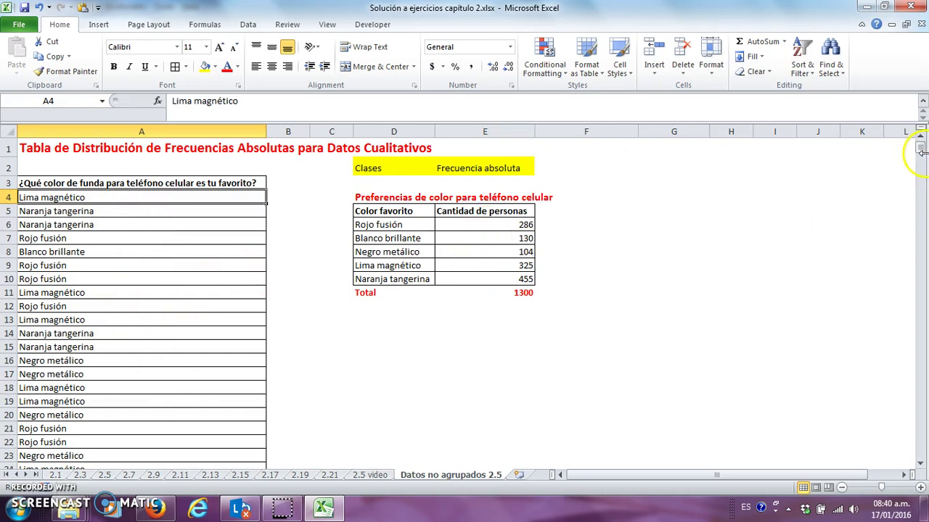
{"action": "left_click_drag", "start_coordinate": [923, 152], "coordinate": [923, 486]}
{"action": "left_click", "coordinate": [920, 463]}
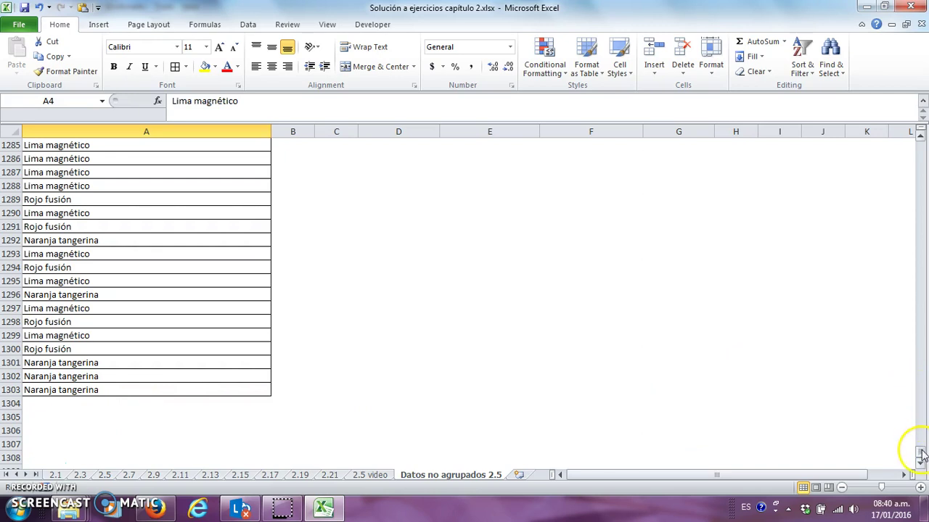
{"action": "left_click_drag", "start_coordinate": [920, 455], "coordinate": [919, 113]}
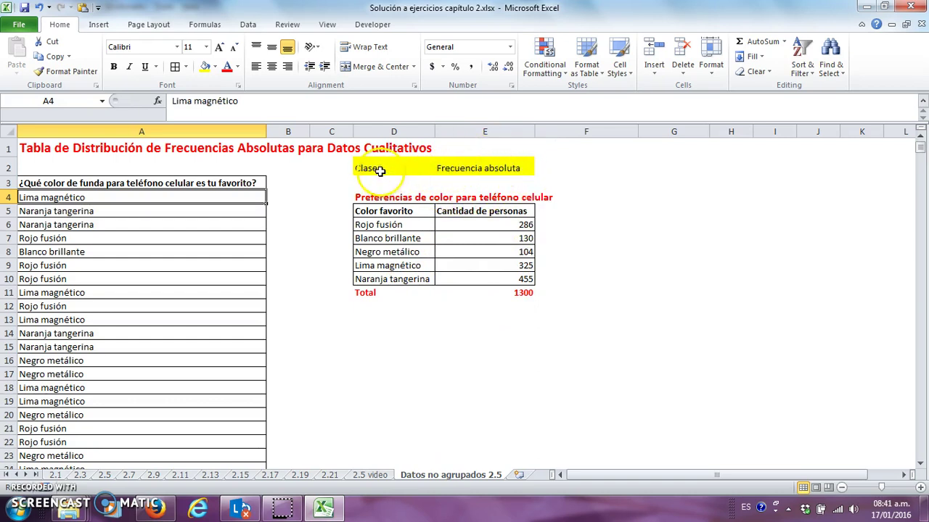
Review the five color classes from Rojo fusión to Naranja tangerina under Color favorito in the frequency table
{"action": "left_click", "coordinate": [385, 225]}
{"action": "left_click", "coordinate": [383, 238]}
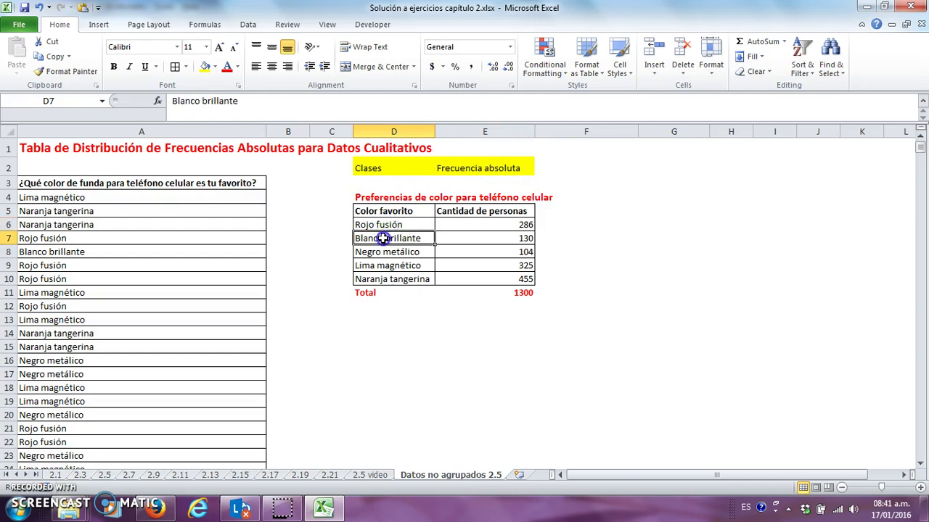
{"action": "left_click", "coordinate": [381, 253]}
{"action": "left_click", "coordinate": [383, 265]}
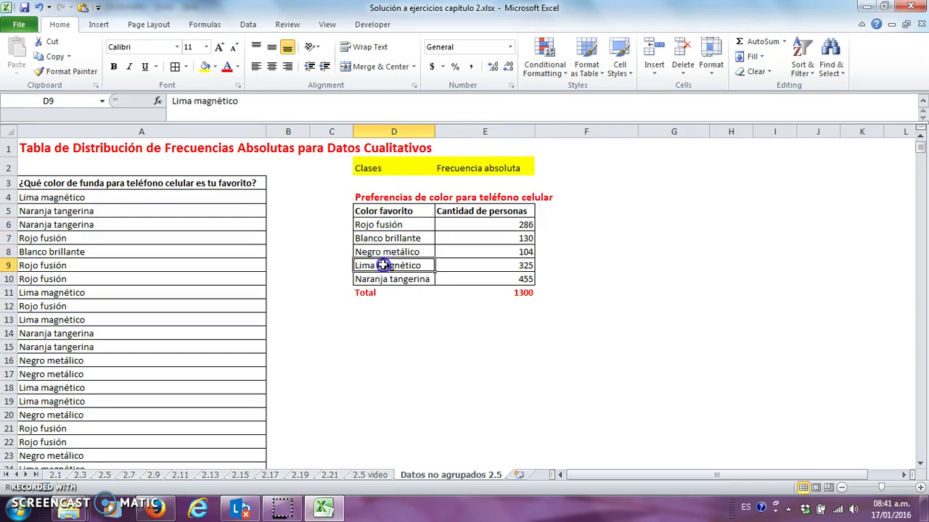
{"action": "left_click", "coordinate": [382, 278]}
{"action": "left_click", "coordinate": [380, 227]}
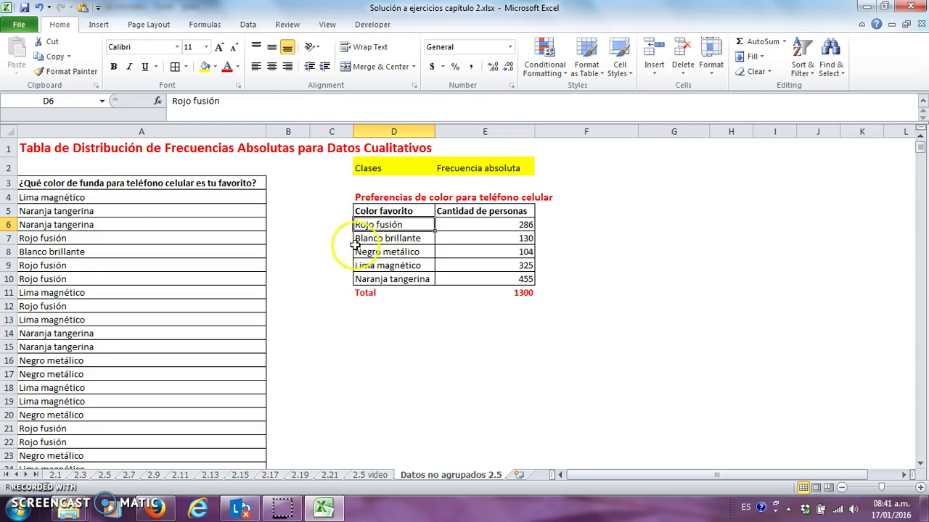
{"action": "left_click", "coordinate": [369, 283]}
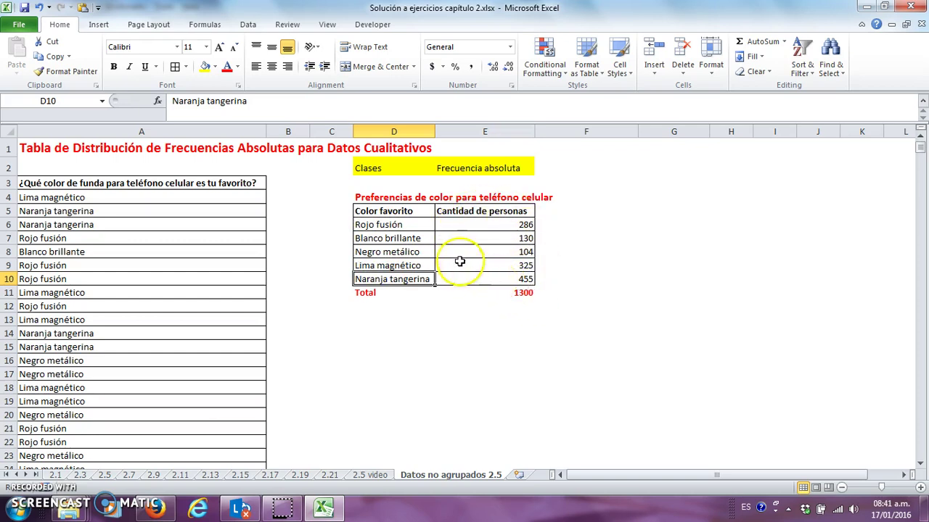
Inspect the Cantidad de personas heading and the count formulas for Rojo fusión and Blanco brillante
{"action": "left_click", "coordinate": [479, 213]}
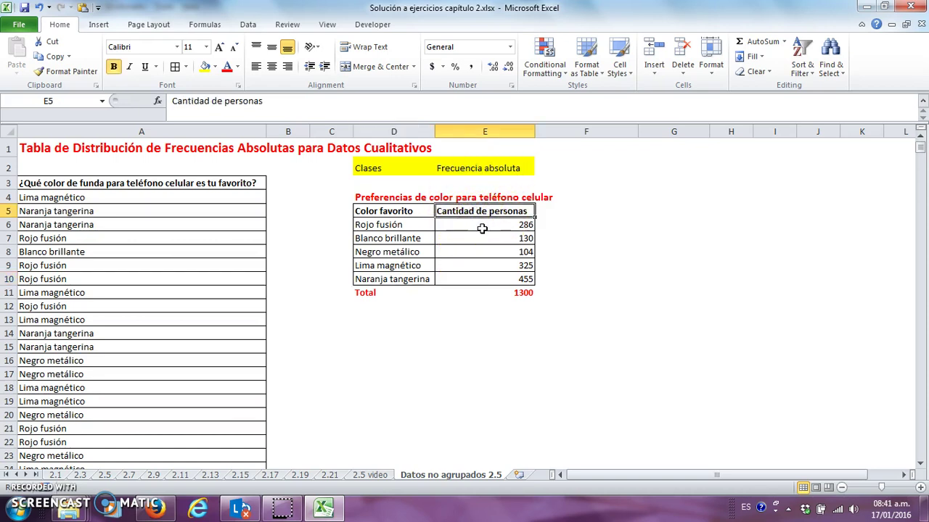
{"action": "left_click", "coordinate": [481, 227]}
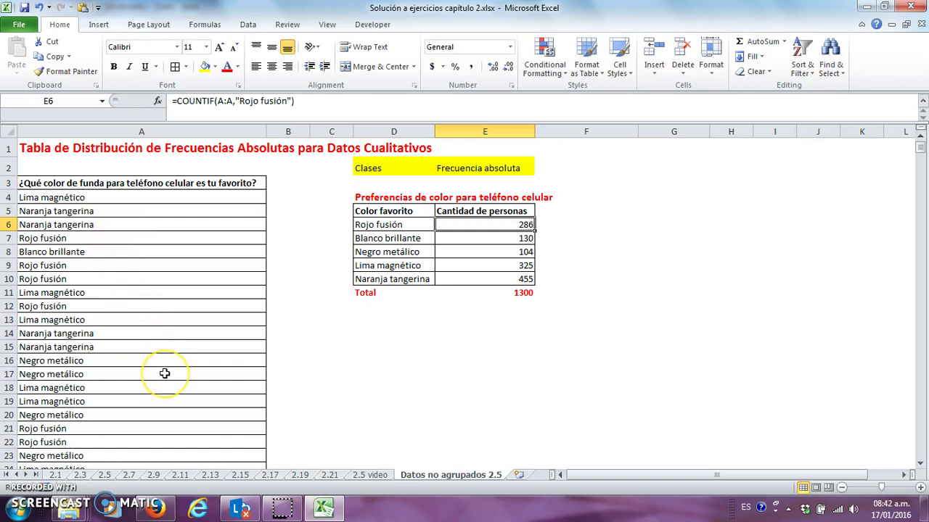
{"action": "left_click", "coordinate": [465, 241]}
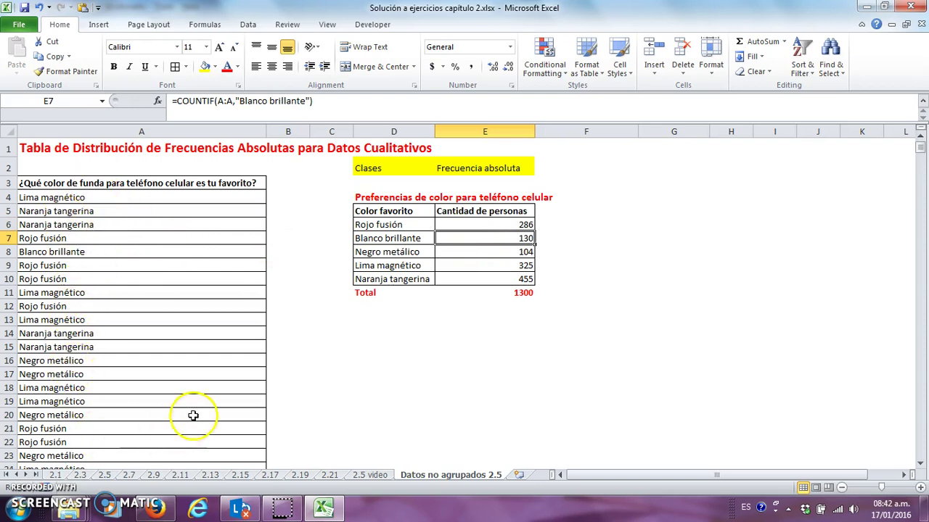
{"action": "left_click", "coordinate": [489, 221]}
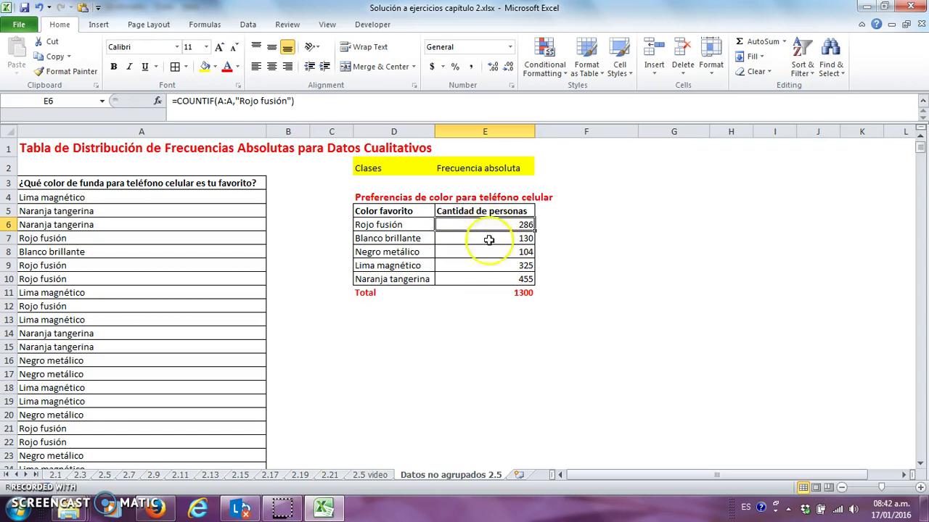
Enter =COUNTIF(A4:A1303,"Rojo fusión") in cell F6 to count the Rojo fusión answers
{"action": "left_click", "coordinate": [560, 227]}
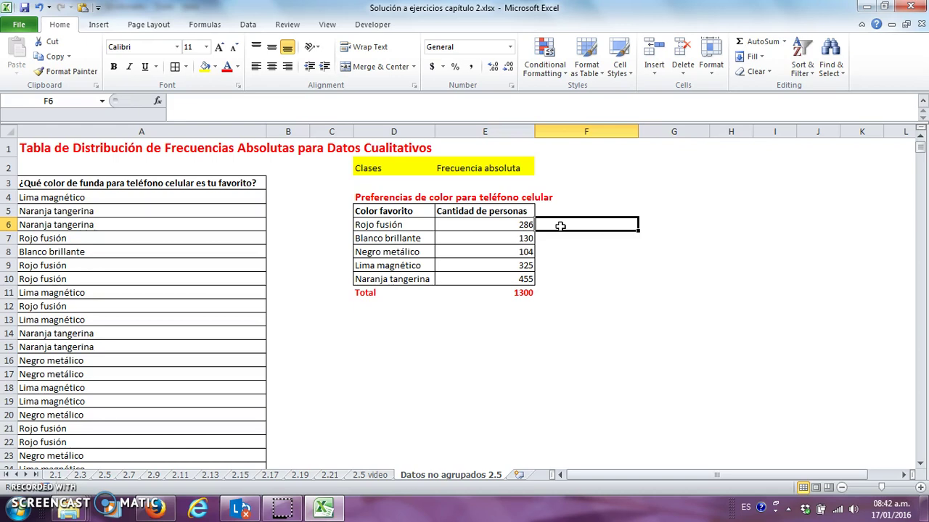
{"action": "type", "text": "="}
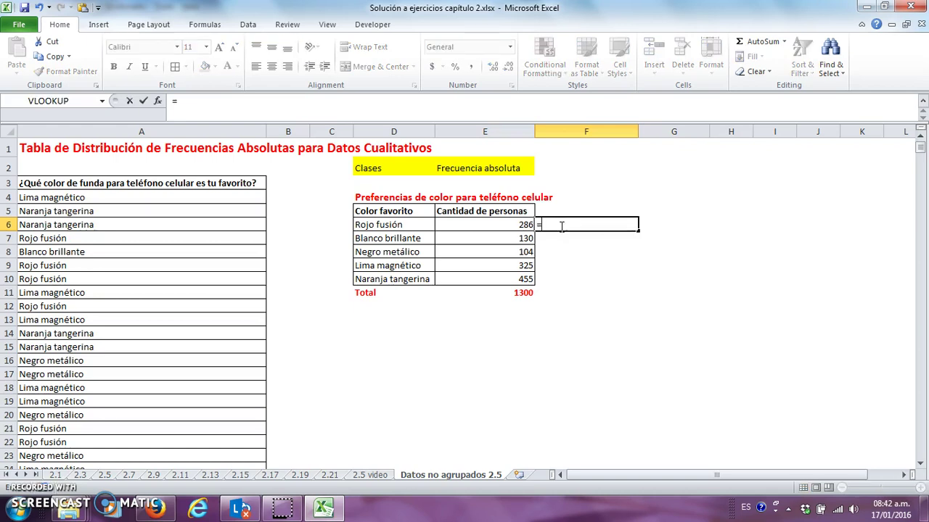
{"action": "type", "text": "countif"}
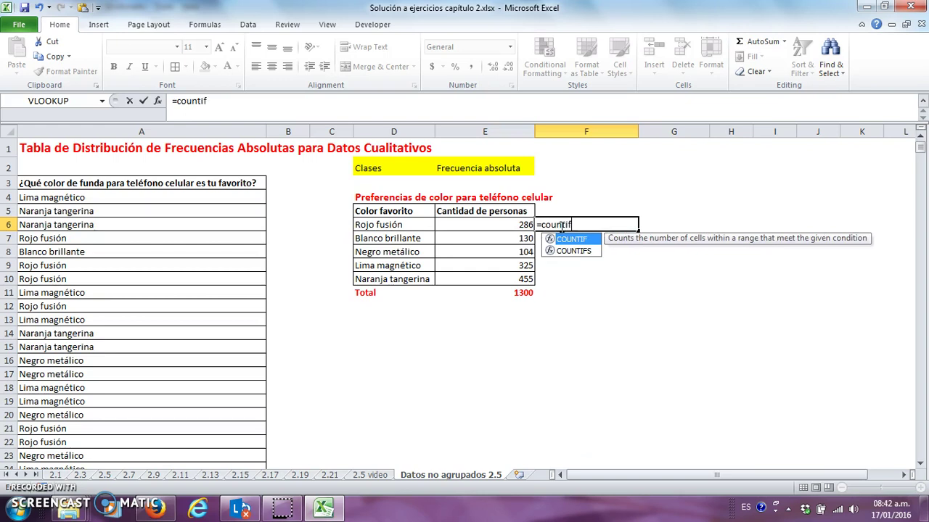
{"action": "type", "text": "("}
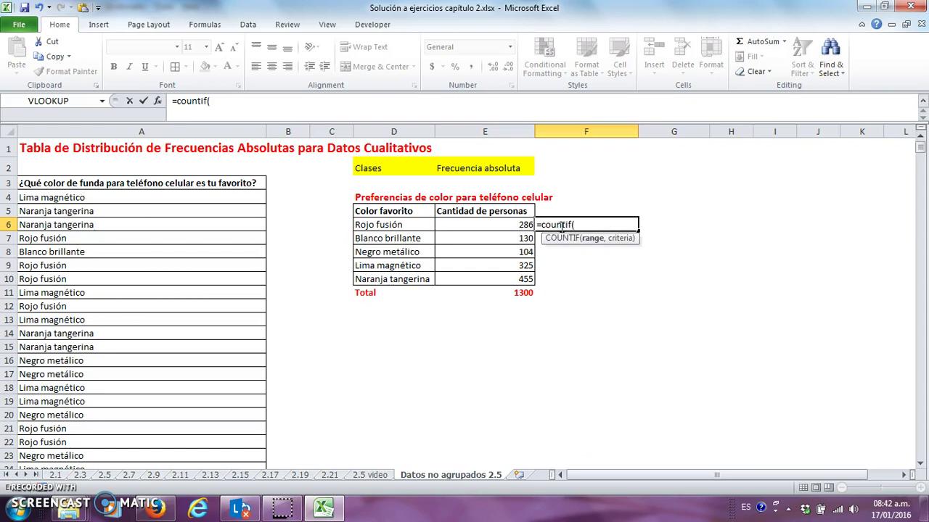
{"action": "left_click", "coordinate": [109, 196]}
{"action": "left_click_drag", "start_coordinate": [109, 195], "coordinate": [145, 444]}
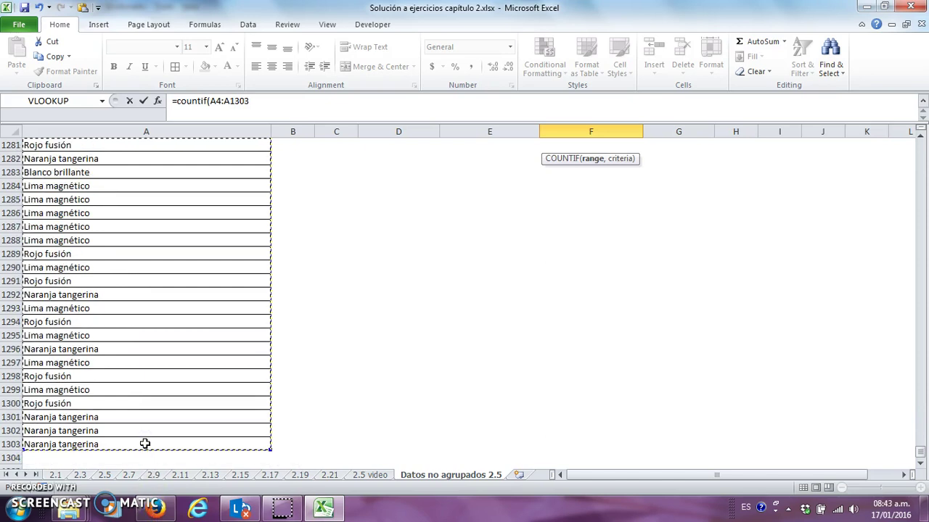
{"action": "type", "text": ","}
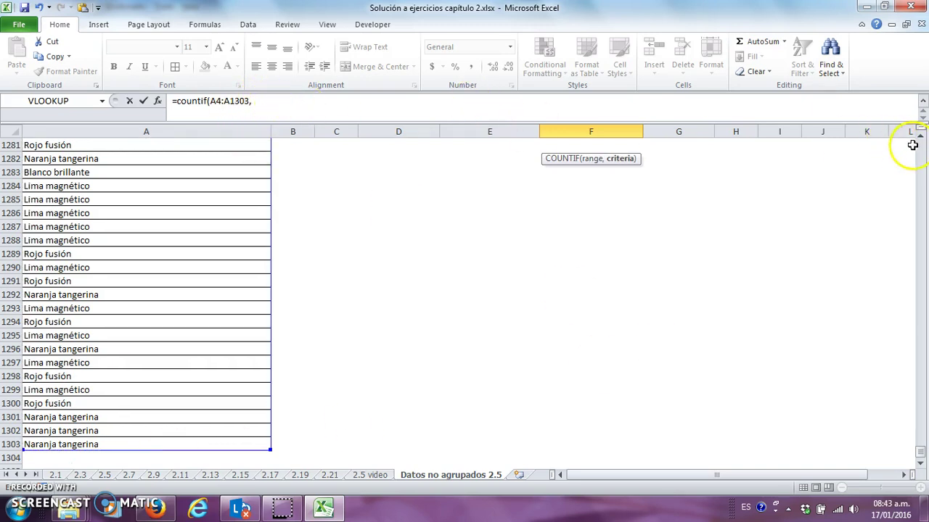
{"action": "left_click", "coordinate": [272, 101]}
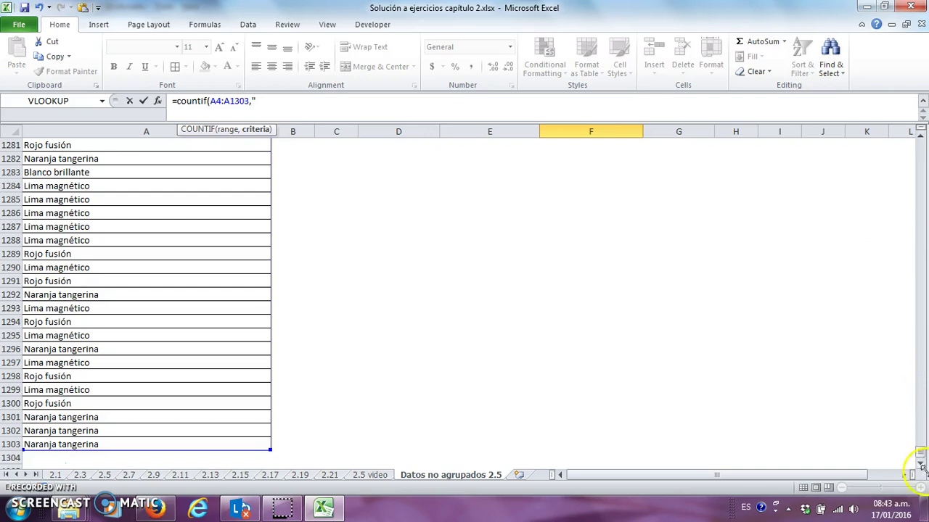
{"action": "left_click_drag", "start_coordinate": [920, 451], "coordinate": [915, 138]}
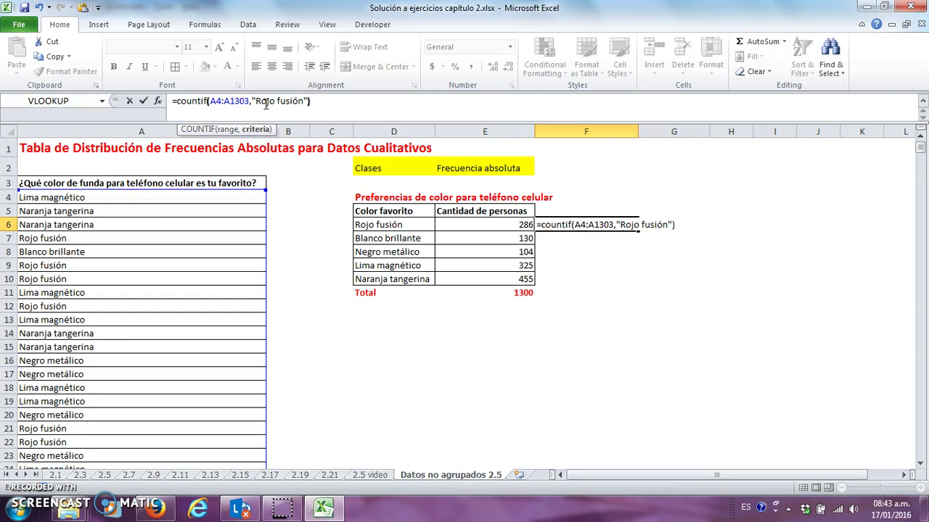
{"action": "left_click", "coordinate": [266, 103]}
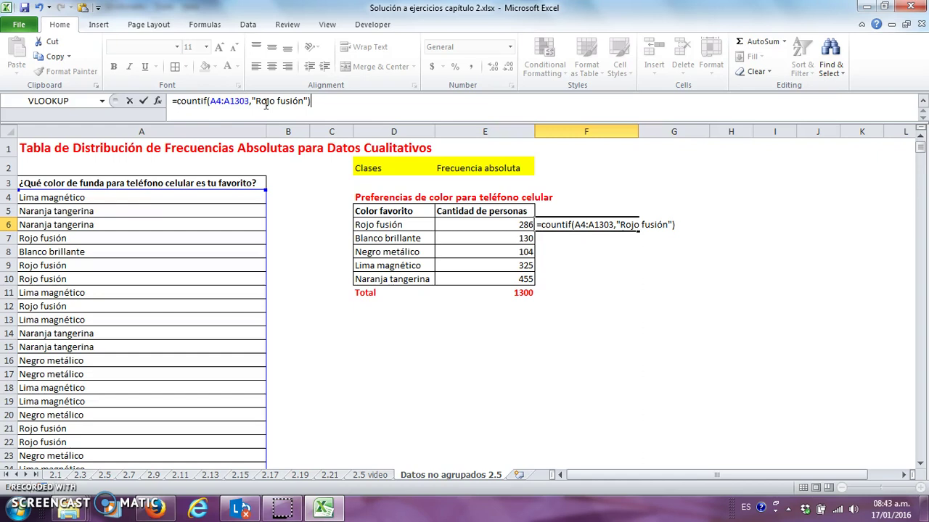
{"action": "key", "text": "Return"}
{"action": "key", "text": "Up"}
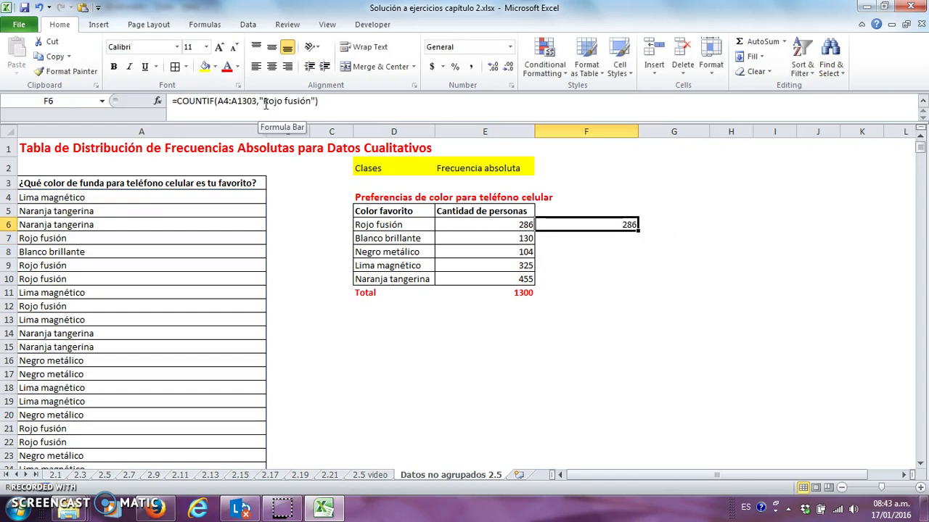
Check the formulas of all five color counts in E6:E10 and of the Total row in the frequency table
{"action": "left_click", "coordinate": [517, 227]}
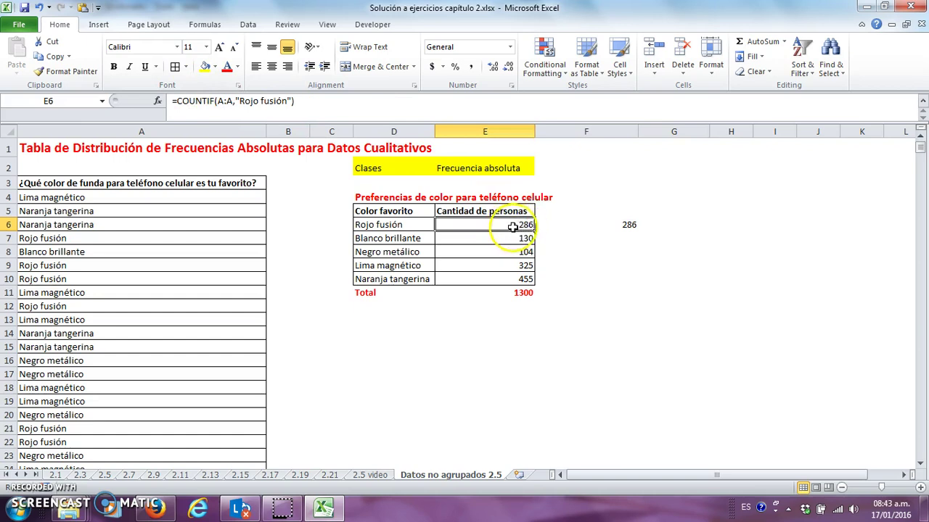
{"action": "left_click", "coordinate": [503, 241]}
{"action": "left_click", "coordinate": [499, 254]}
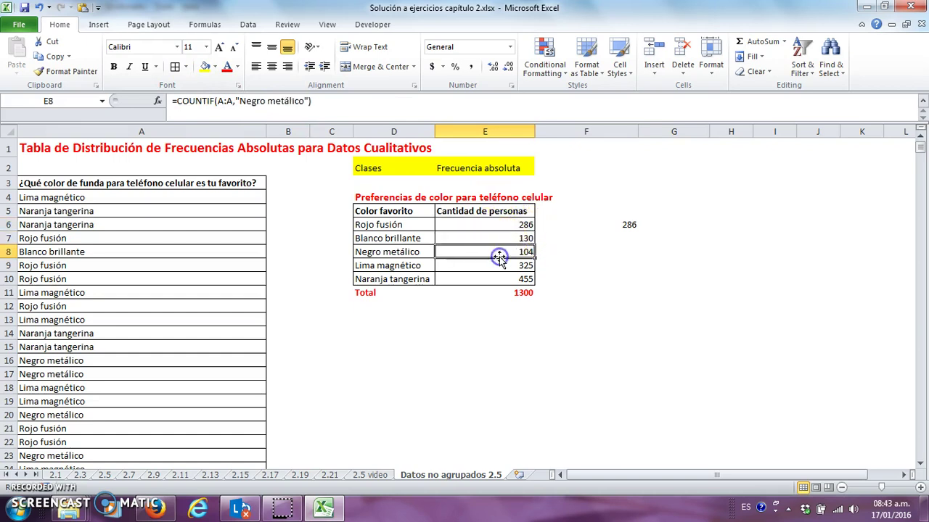
{"action": "left_click", "coordinate": [500, 267]}
{"action": "left_click", "coordinate": [489, 280]}
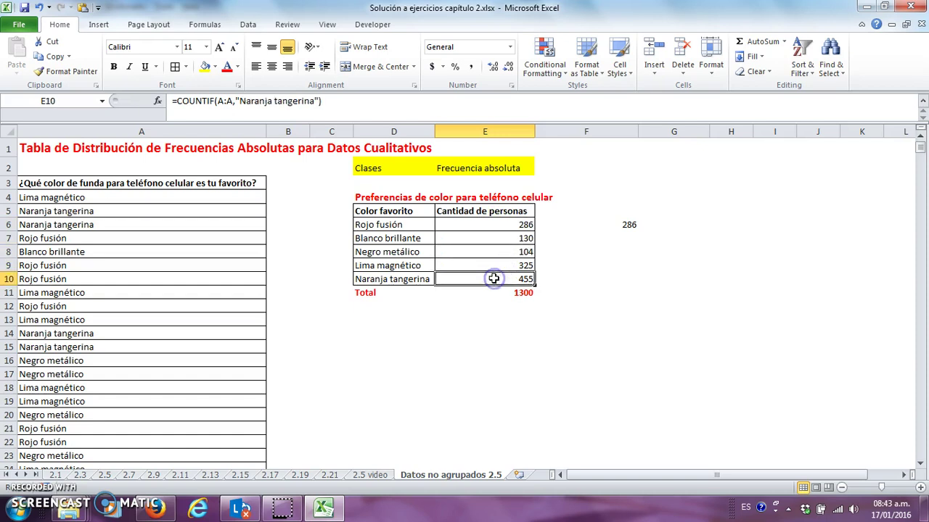
{"action": "left_click", "coordinate": [423, 316]}
{"action": "left_click", "coordinate": [374, 293]}
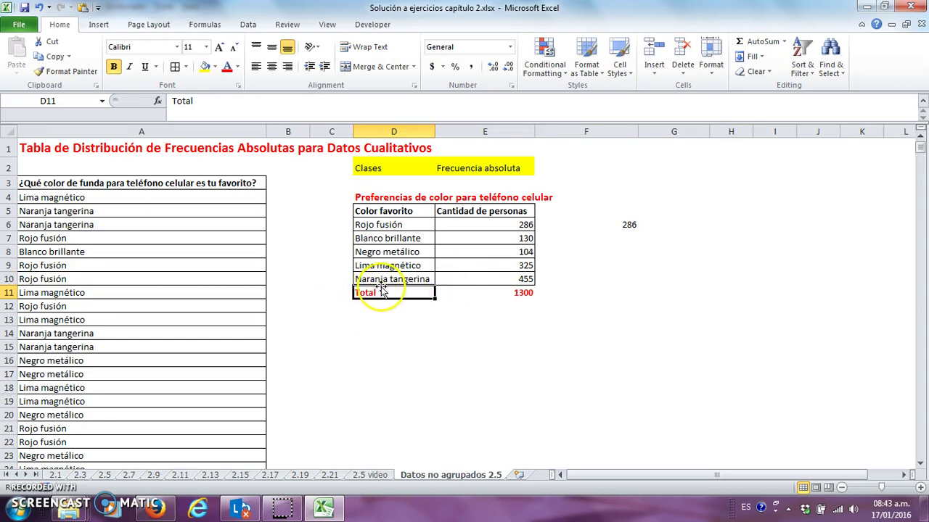
{"action": "left_click", "coordinate": [522, 293]}
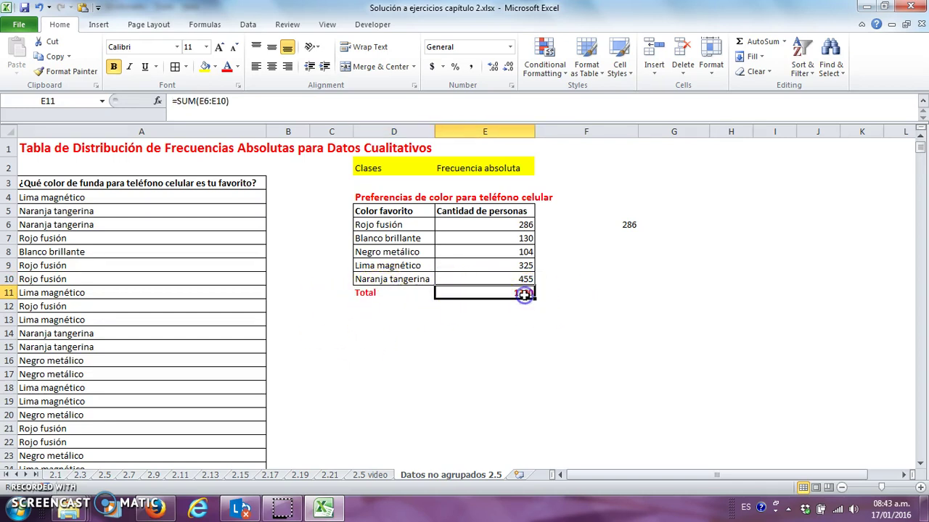
Enter =SUM(E6:E10) in cell F11 to add up the color frequencies
{"action": "left_click", "coordinate": [594, 294]}
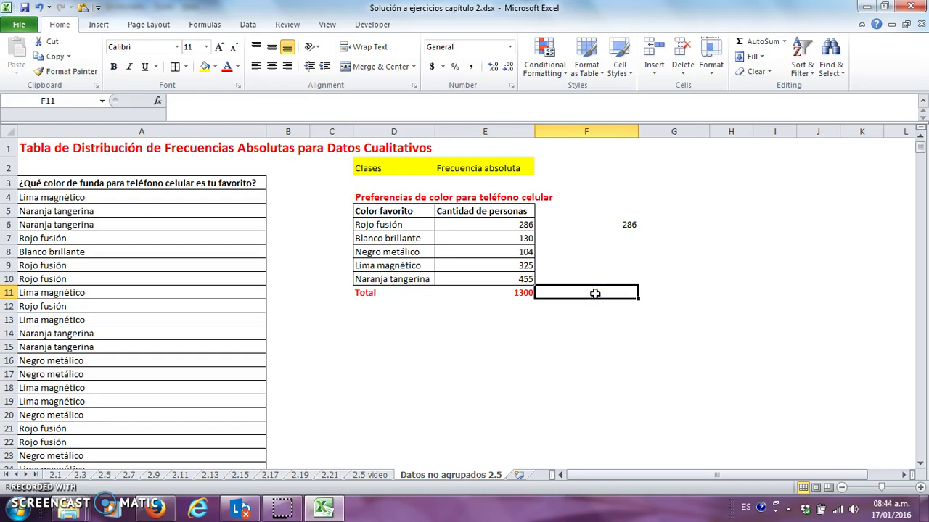
{"action": "type", "text": "="}
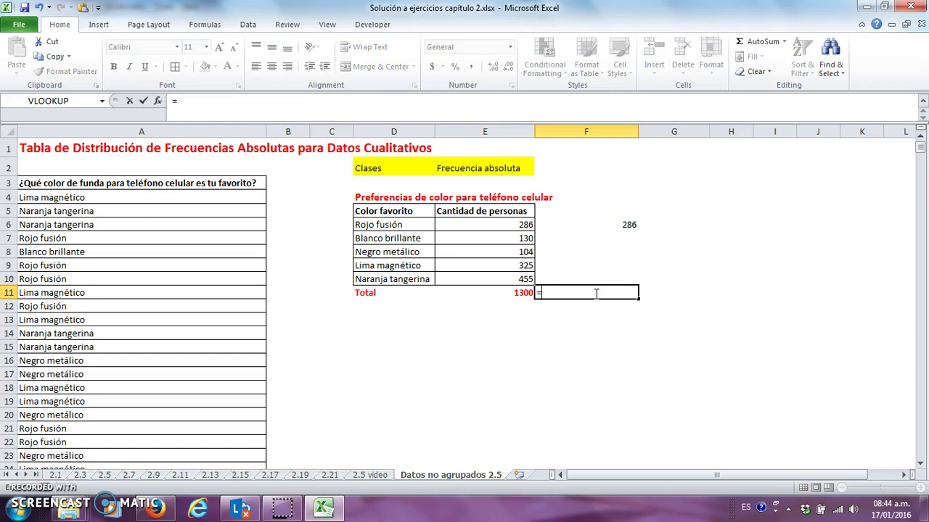
{"action": "type", "text": "sum"}
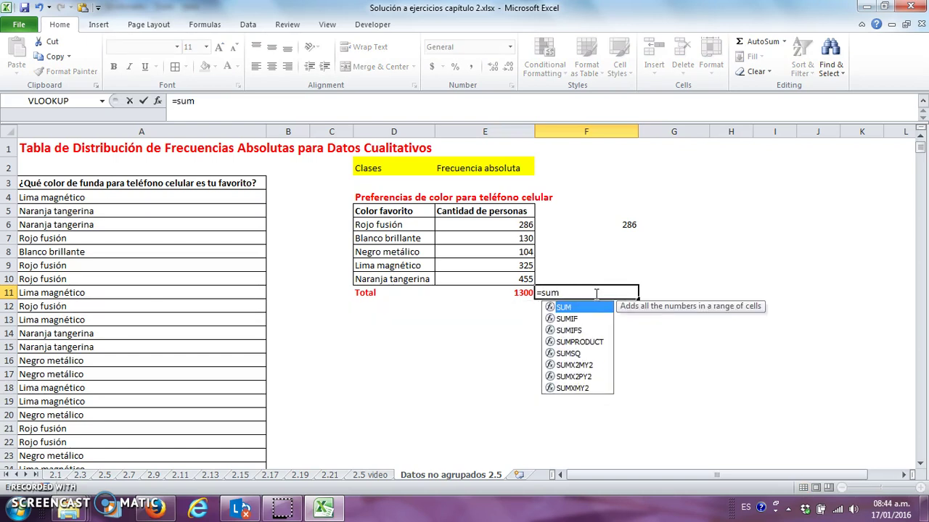
{"action": "type", "text": "("}
{"action": "left_click", "coordinate": [515, 225]}
{"action": "left_click_drag", "start_coordinate": [515, 225], "coordinate": [516, 277]}
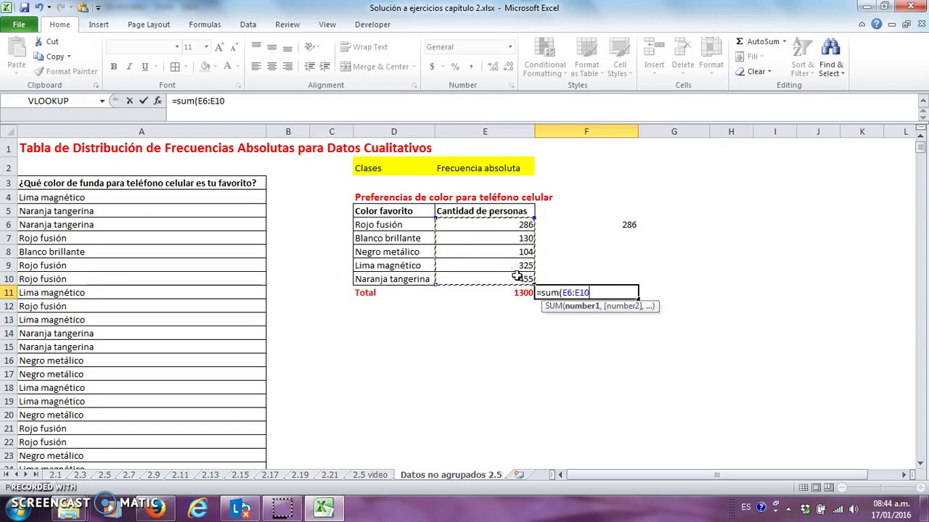
{"action": "type", "text": ")"}
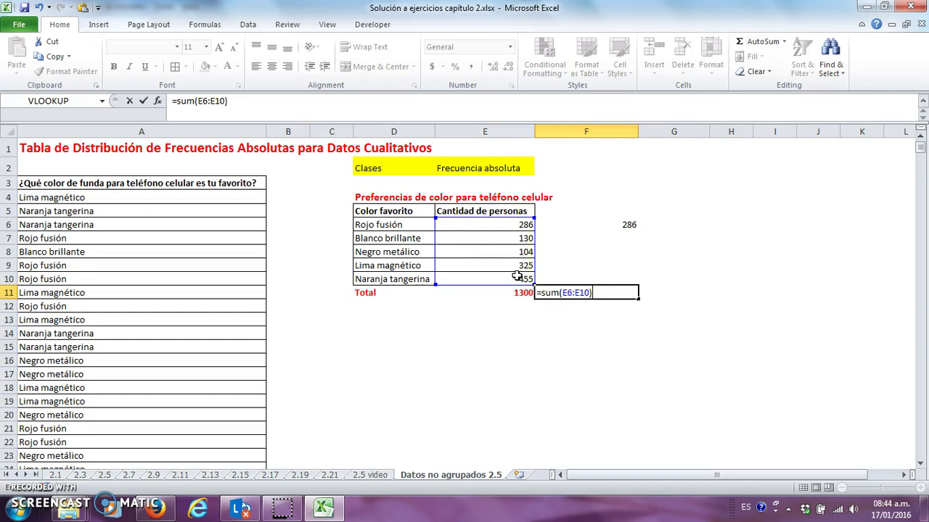
{"action": "key", "text": "Return"}
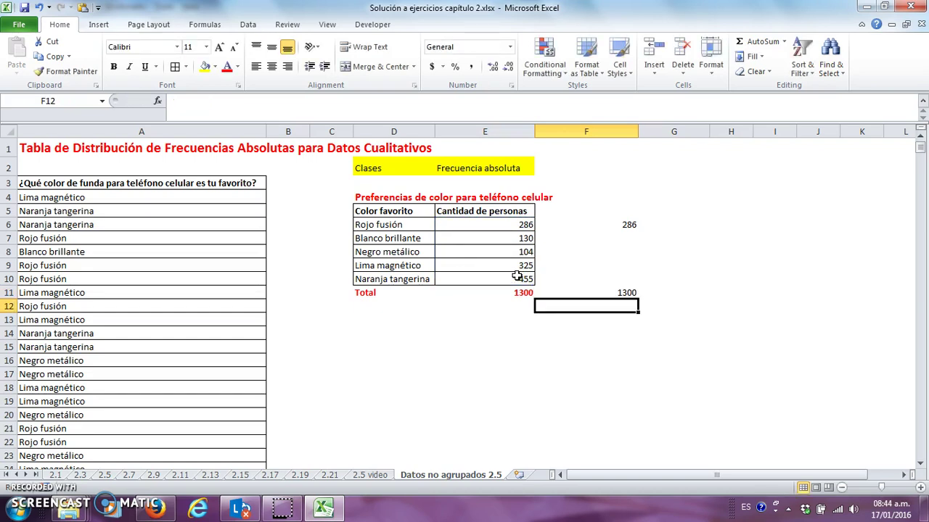
{"action": "key", "text": "Up"}
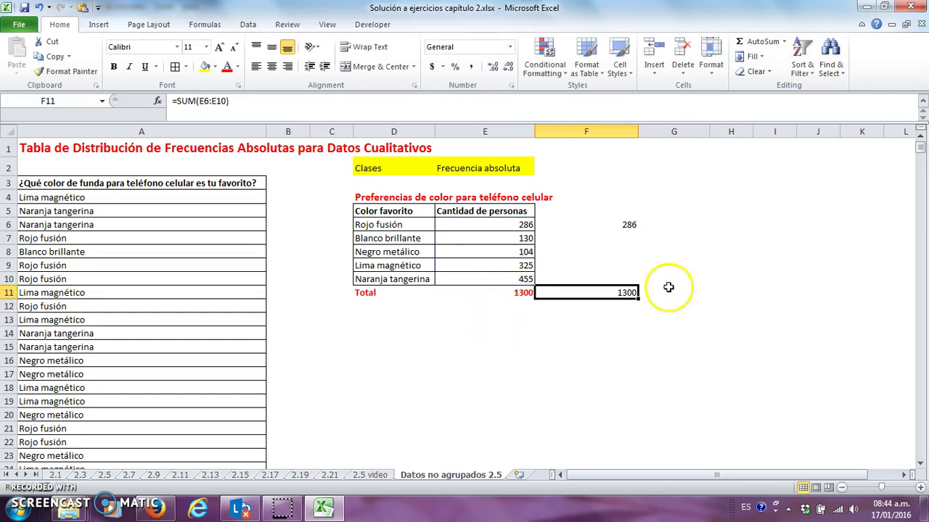
Review the Rojo fusión and Blanco brillante counts and the total formula in column E again
{"action": "left_click", "coordinate": [471, 225]}
{"action": "left_click", "coordinate": [466, 242]}
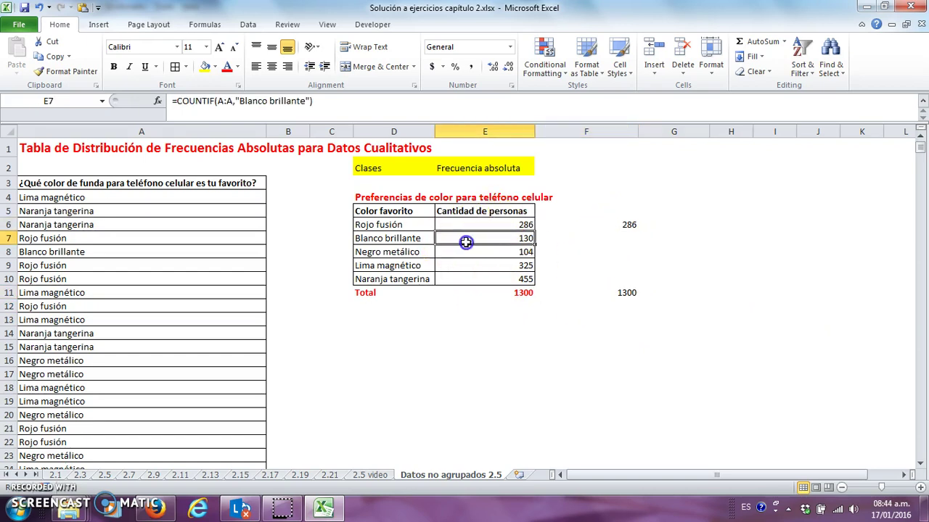
{"action": "left_click", "coordinate": [506, 296]}
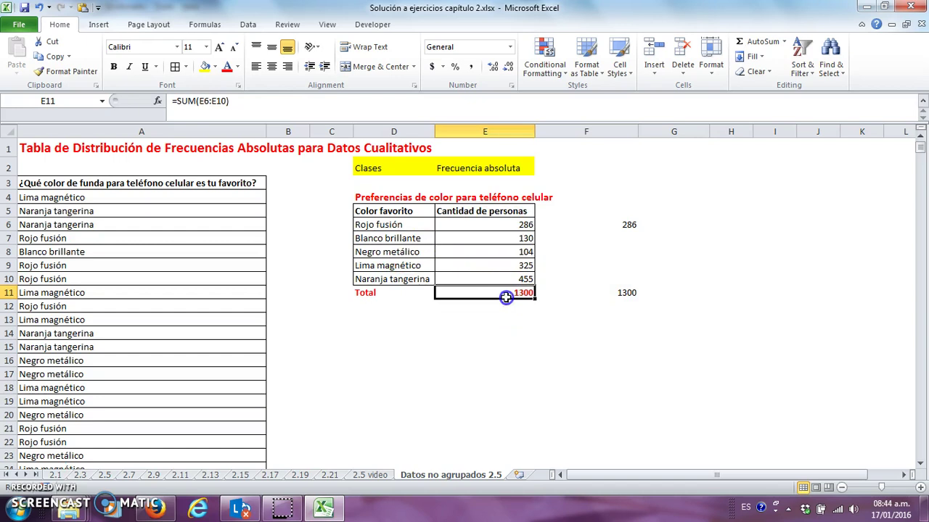